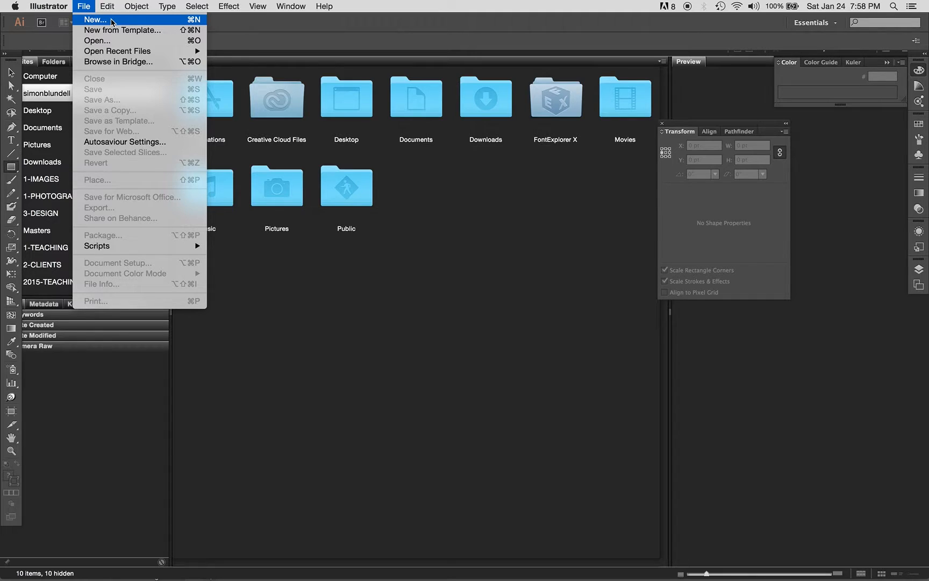
# Start a new document with the Print profile and set its units to inches.
pyautogui.click(112, 21)
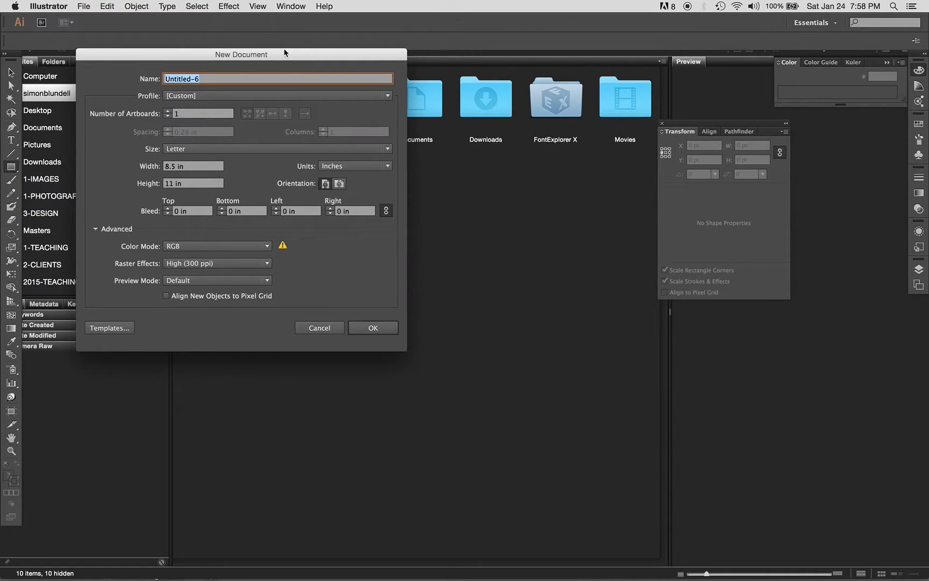
pyautogui.moveTo(290, 56); pyautogui.dragTo(458, 124)
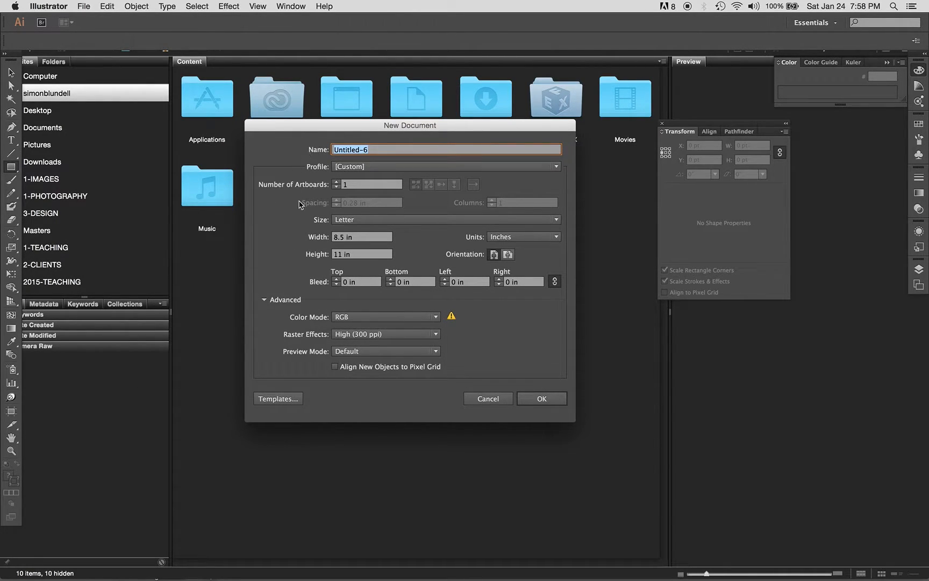
pyautogui.click(430, 172)
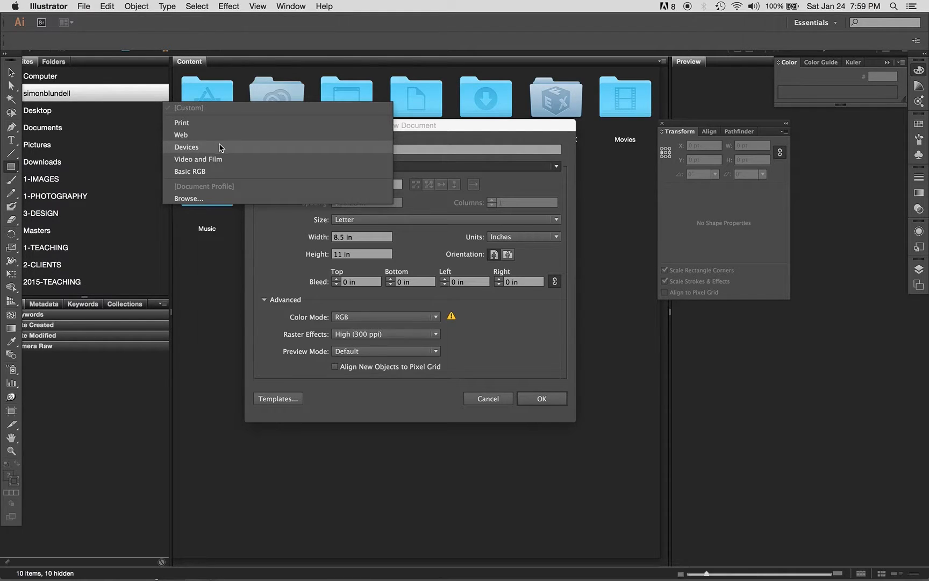
pyautogui.click(272, 129)
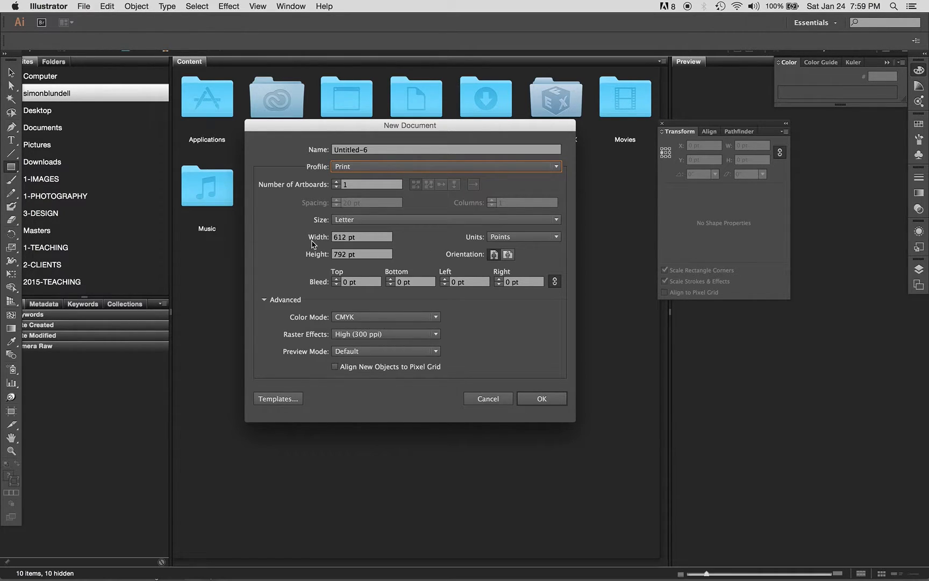
pyautogui.click(527, 240)
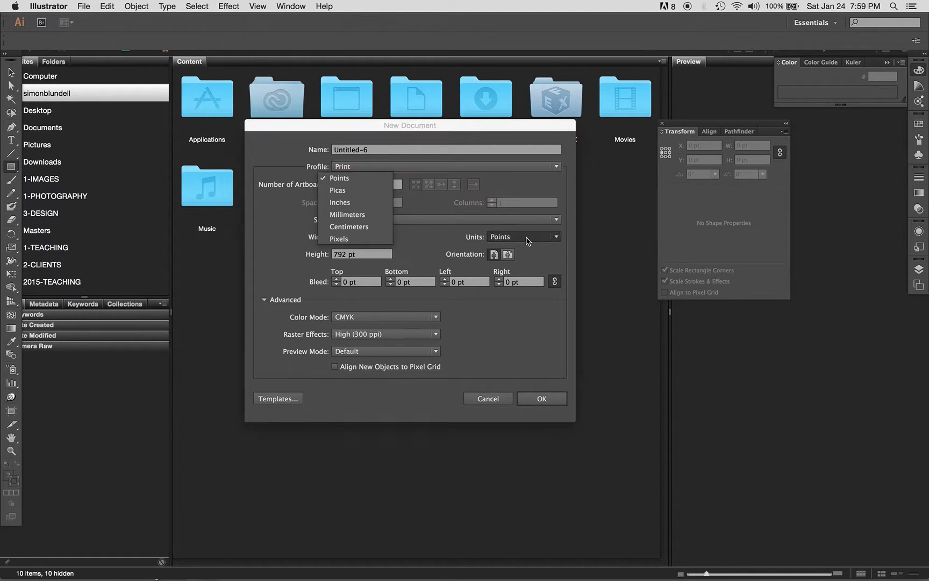
pyautogui.click(354, 203)
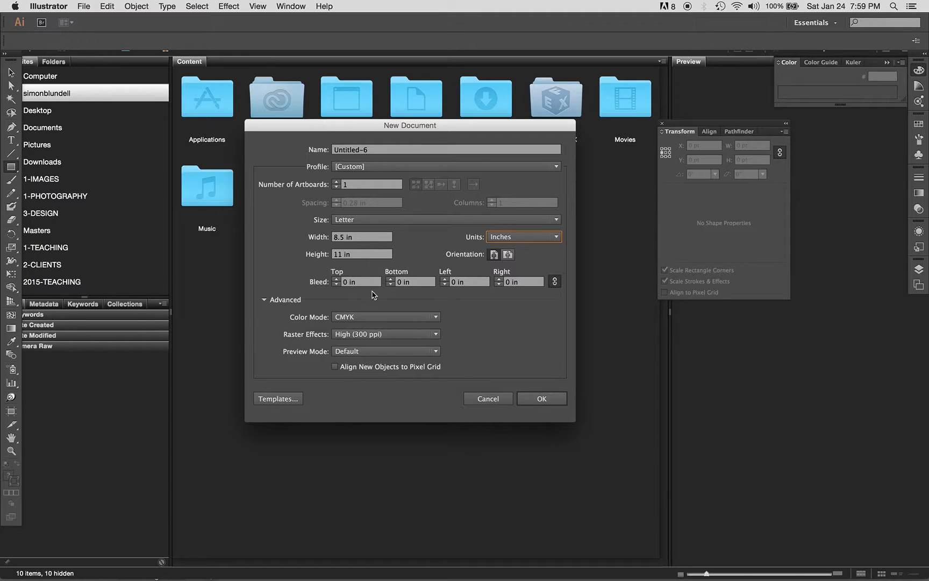
# Try the Tabloid page size and landscape orientation, and return the settings to Letter and portrait.
pyautogui.click(387, 220)
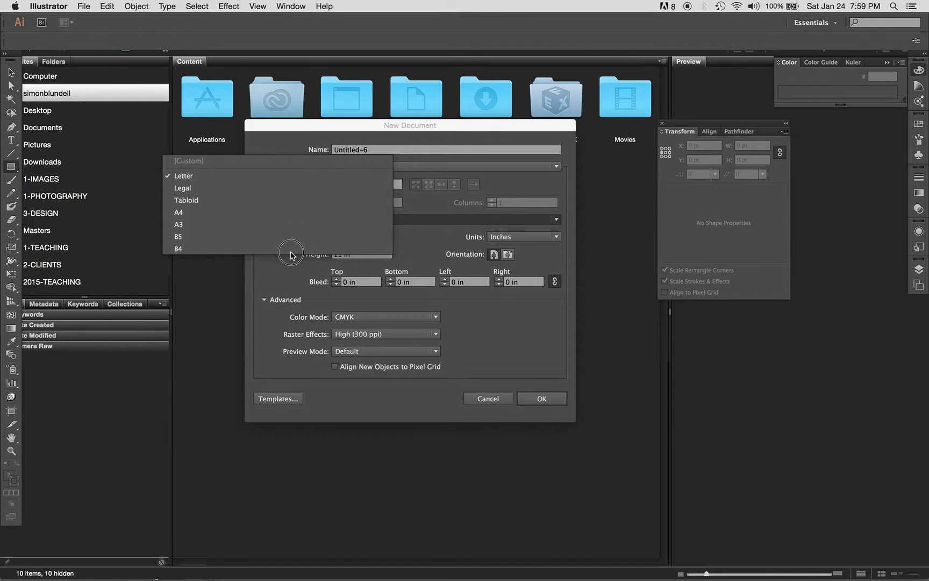
pyautogui.click(416, 244)
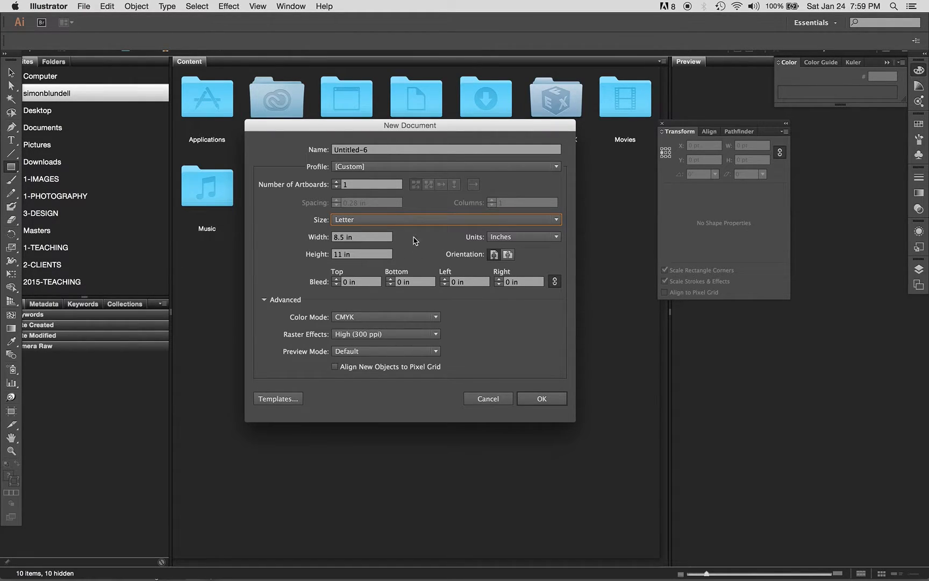
pyautogui.click(417, 219)
pyautogui.click(294, 201)
pyautogui.click(421, 219)
pyautogui.click(312, 177)
pyautogui.click(508, 254)
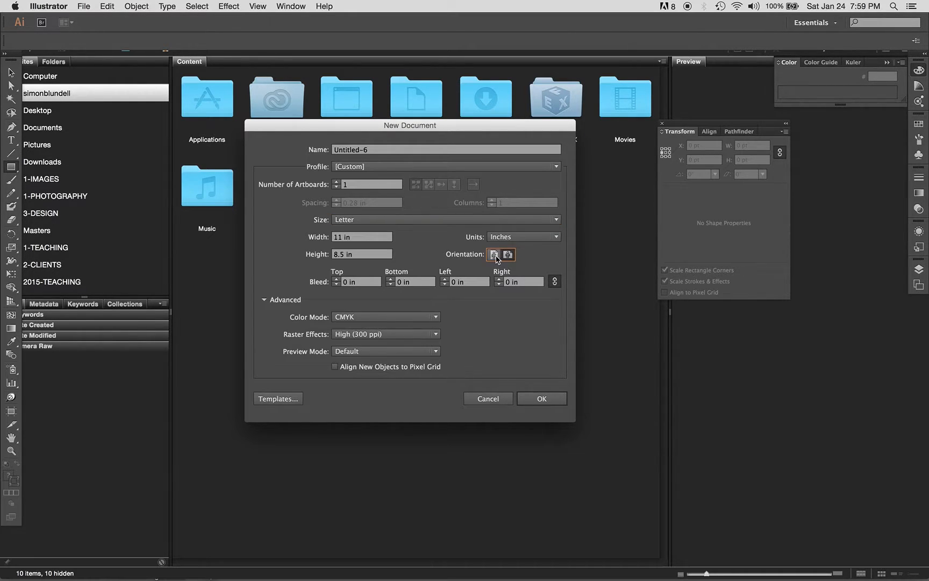
pyautogui.click(494, 253)
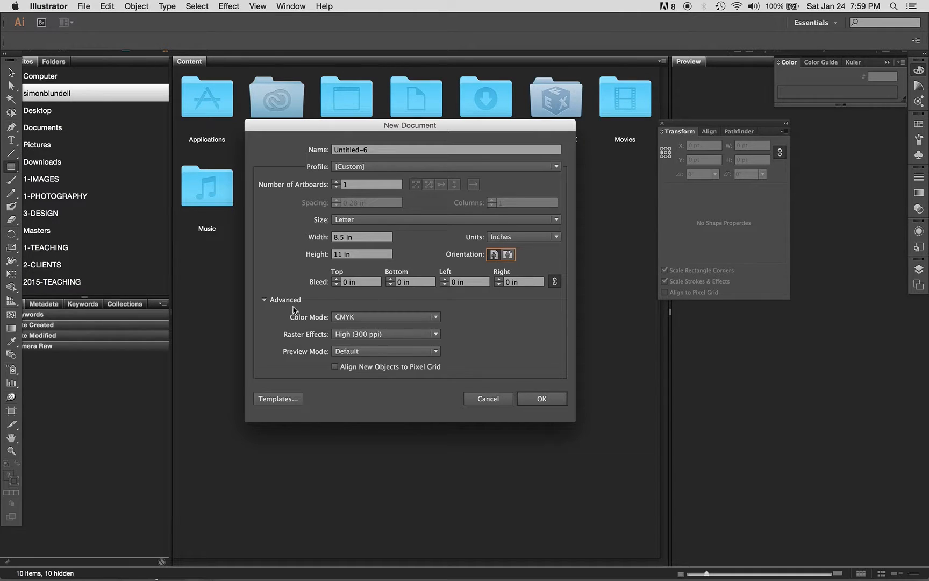
# Examine the color mode options in the advanced settings of the new document.
pyautogui.click(266, 300)
pyautogui.click(94, 229)
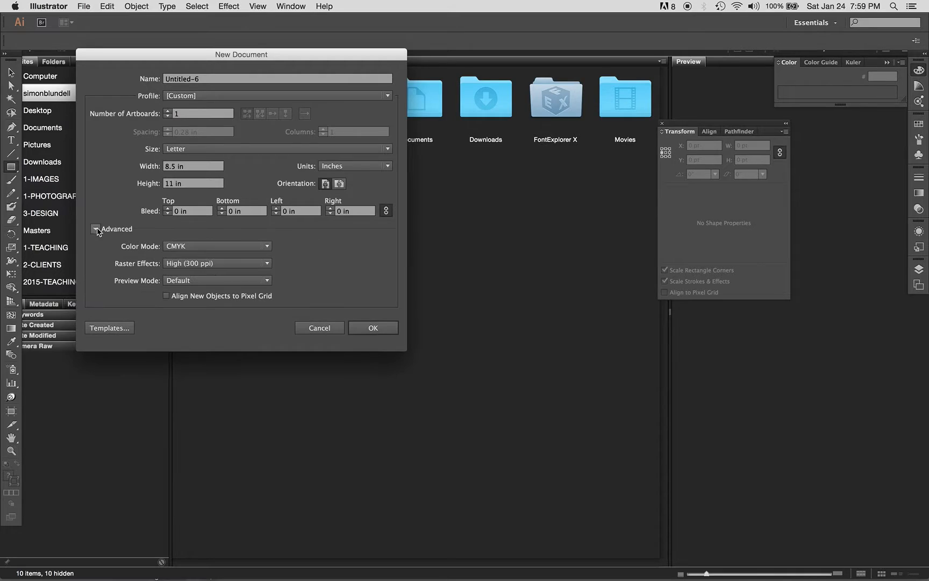
pyautogui.click(218, 246)
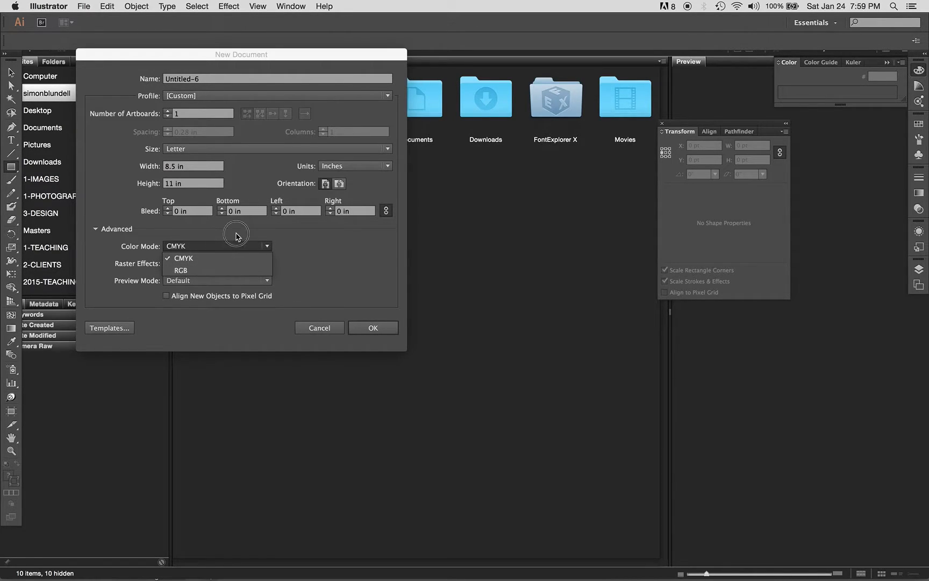
pyautogui.click(314, 248)
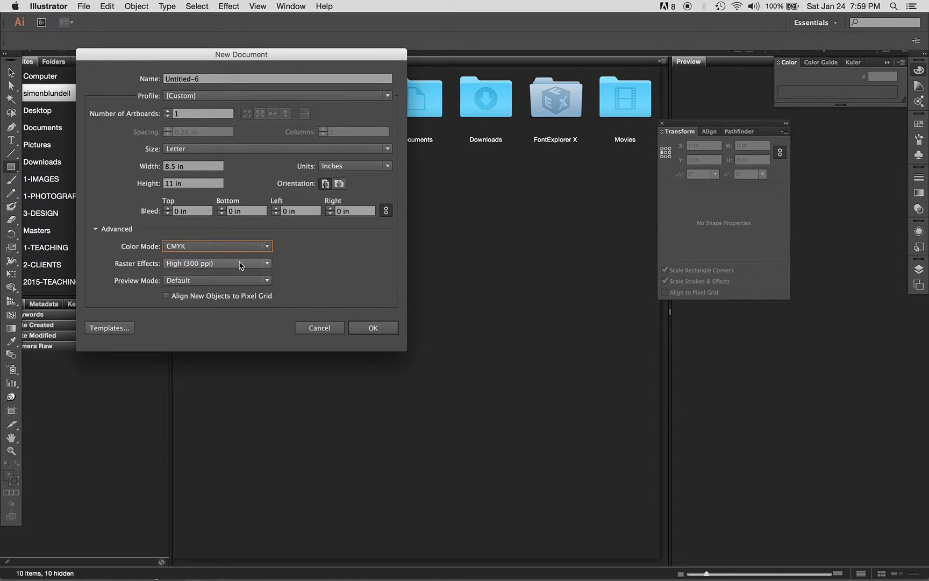
pyautogui.moveTo(292, 56); pyautogui.dragTo(449, 126)
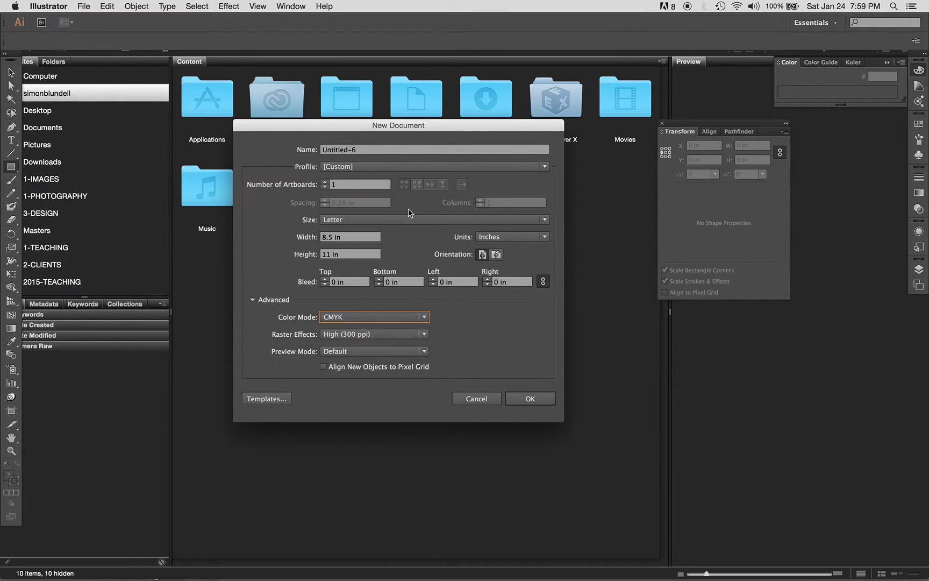
# Set the number of artboards to 2 and create the document.
pyautogui.click(324, 188)
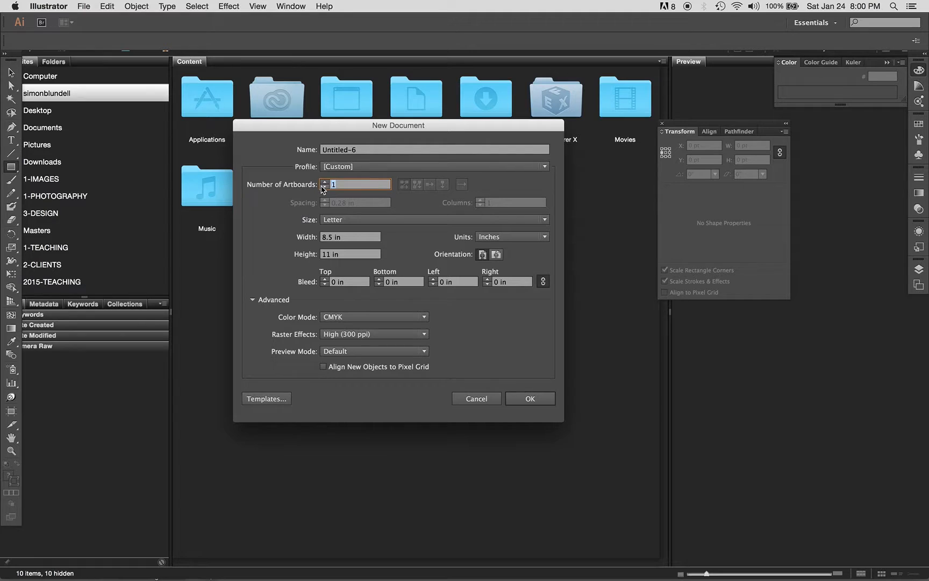
pyautogui.click(323, 183)
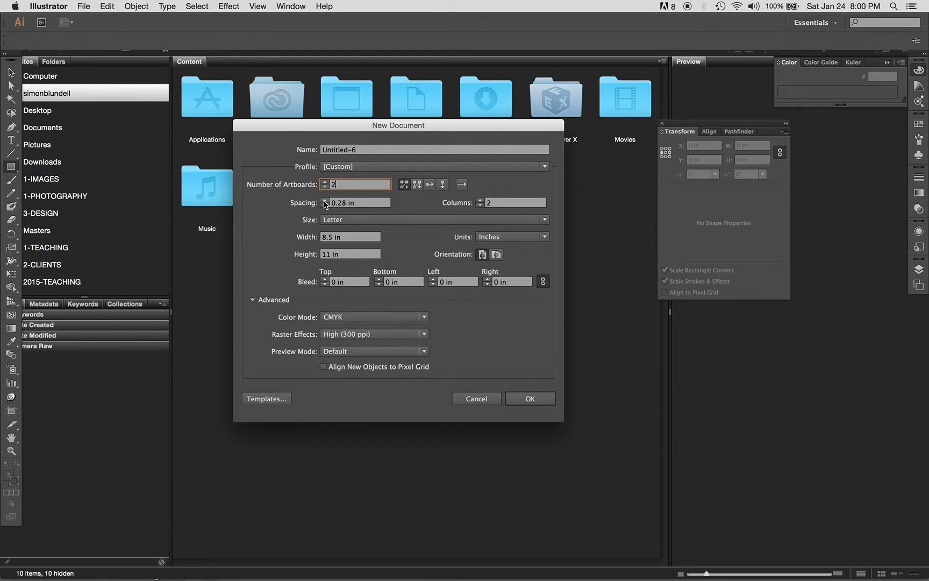
pyautogui.press('Tab')
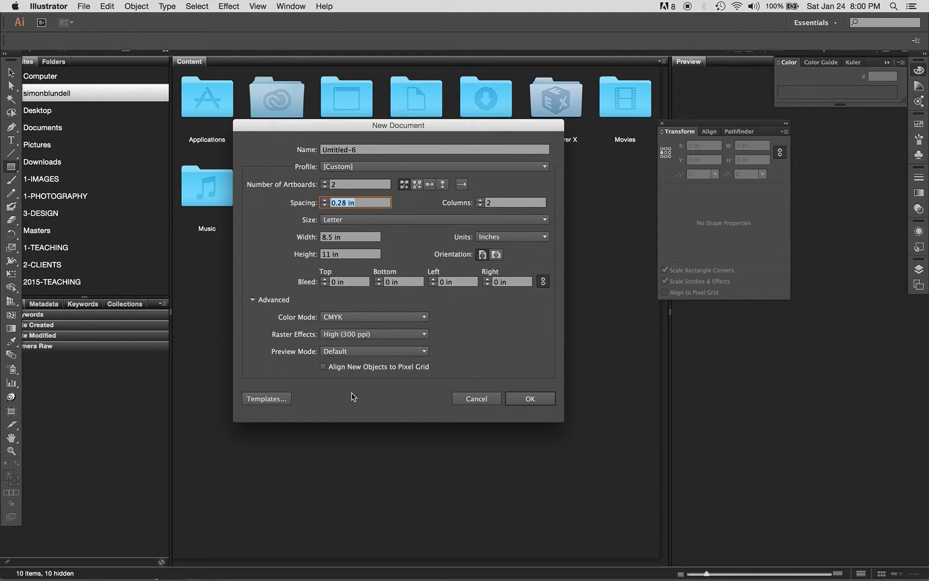
pyautogui.click(539, 400)
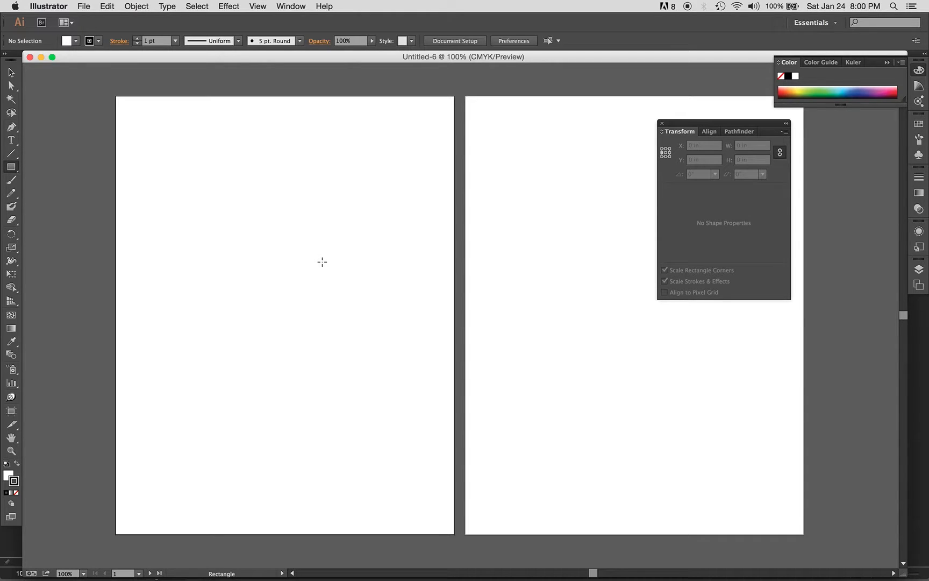
# Show the list of artboards and delete Artboard 2.
pyautogui.click(280, 5)
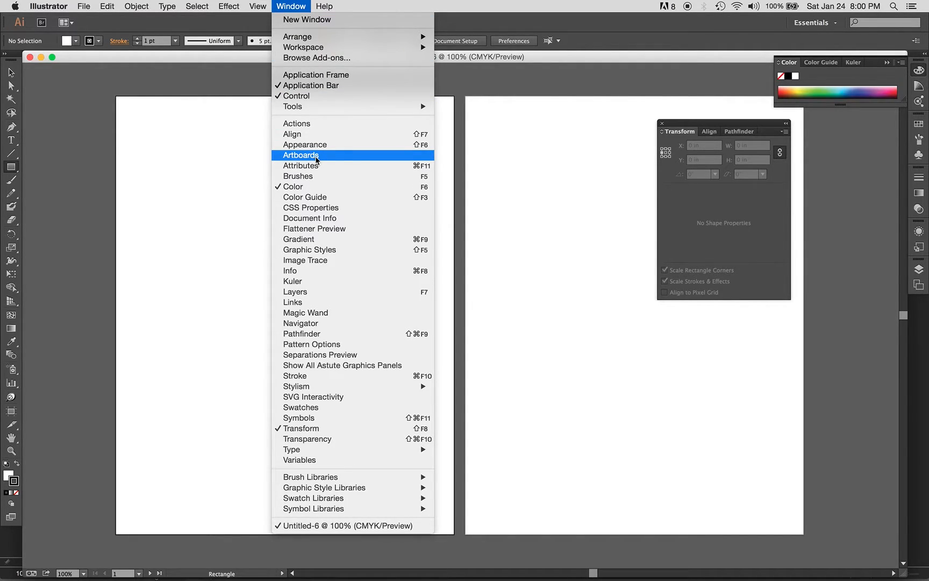
pyautogui.click(345, 156)
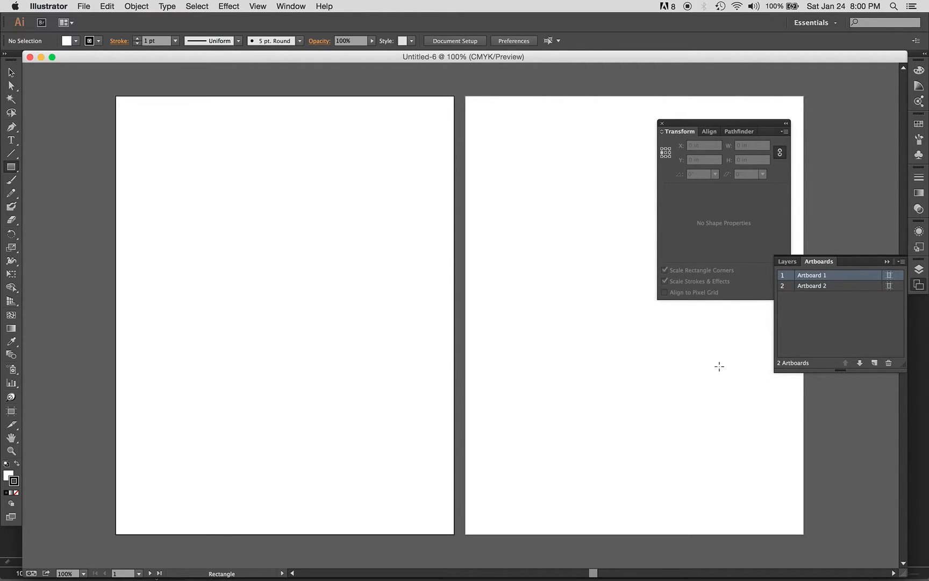
pyautogui.click(823, 285)
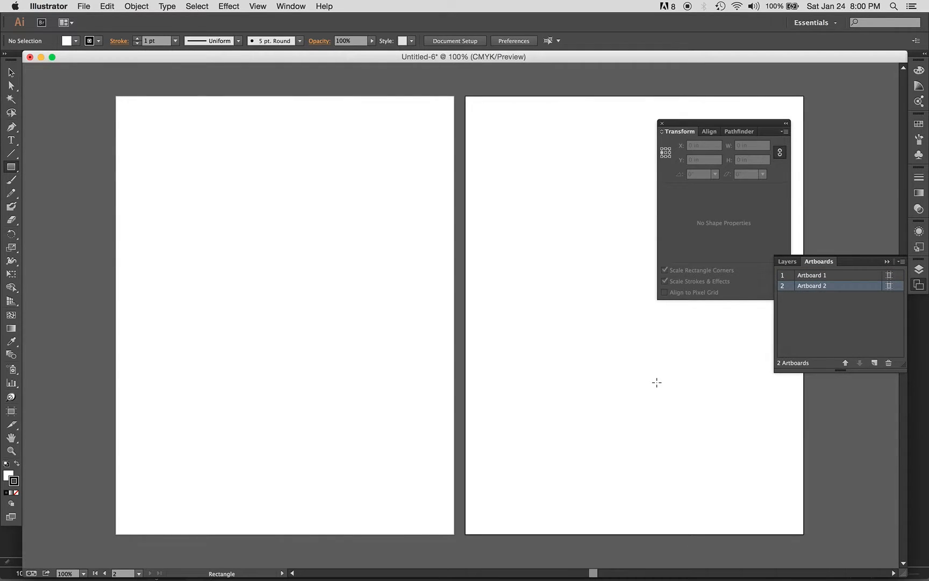
pyautogui.hscroll(3, 656, 383)
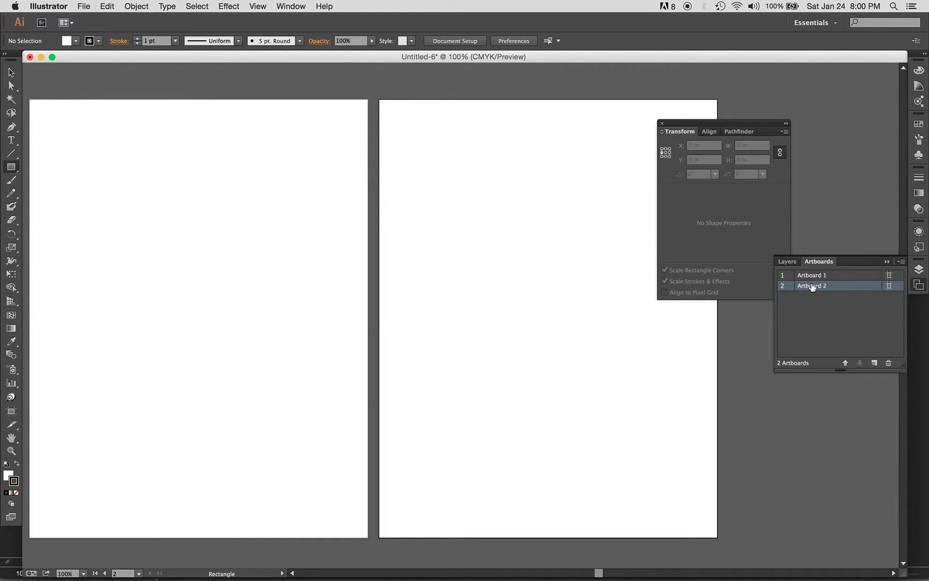
pyautogui.click(889, 363)
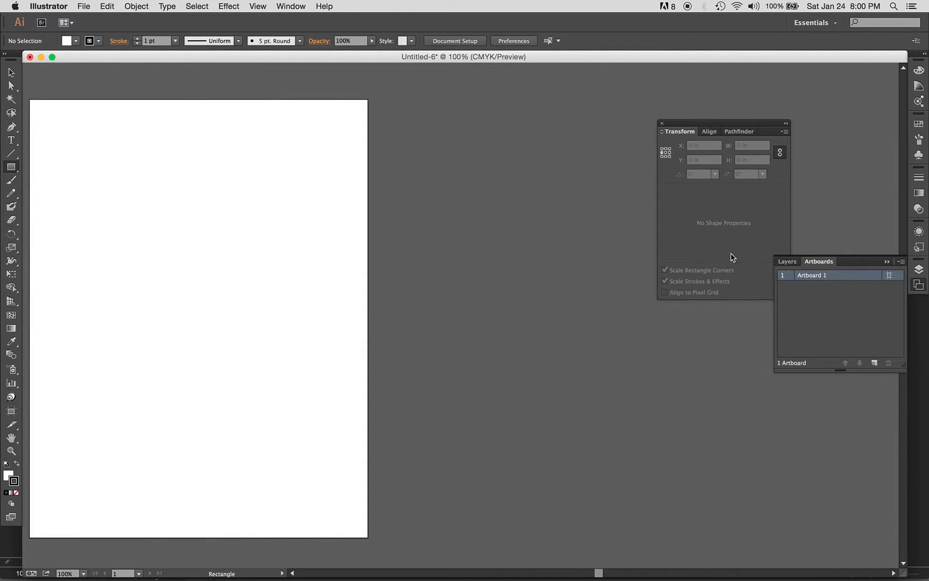
# Add three new artboards to the document.
pyautogui.click(875, 363)
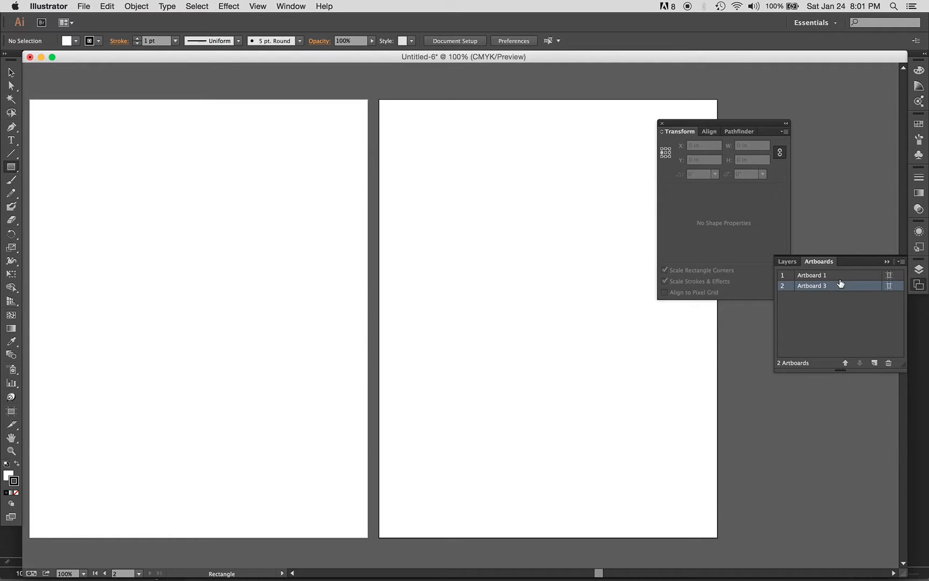
pyautogui.click(873, 363)
pyautogui.click(873, 363)
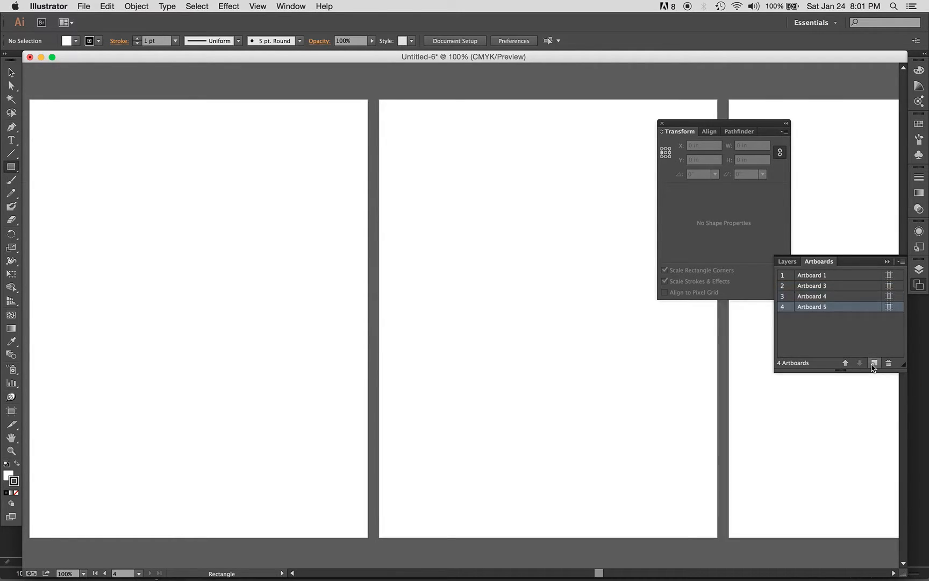
# With the Artboard tool, move the fourth artboard directly below the first, to about X 4.21 in, Y 17.42 in.
pyautogui.hscroll(9, 649, 412)
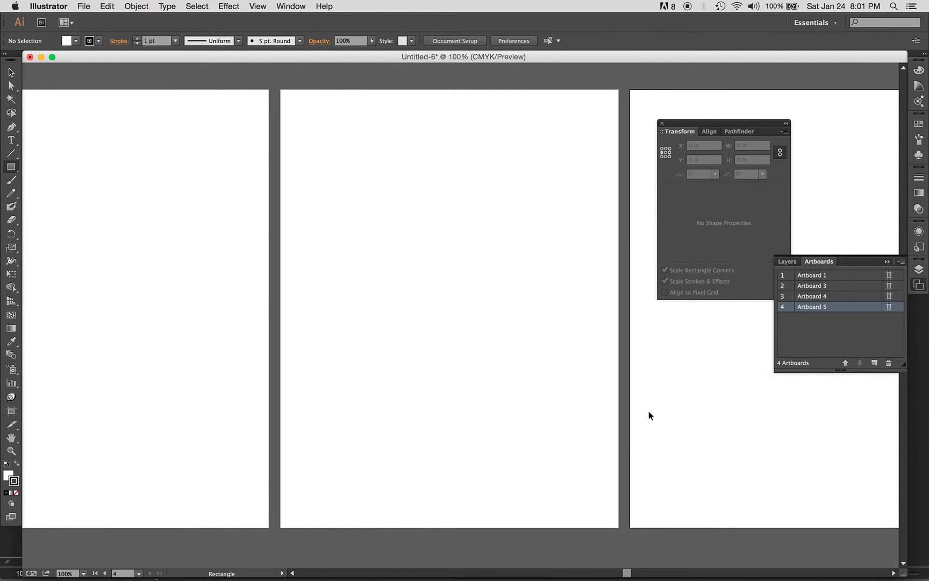
pyautogui.press('super+minus')
pyautogui.press('super+minus')
pyautogui.press('super+minus')
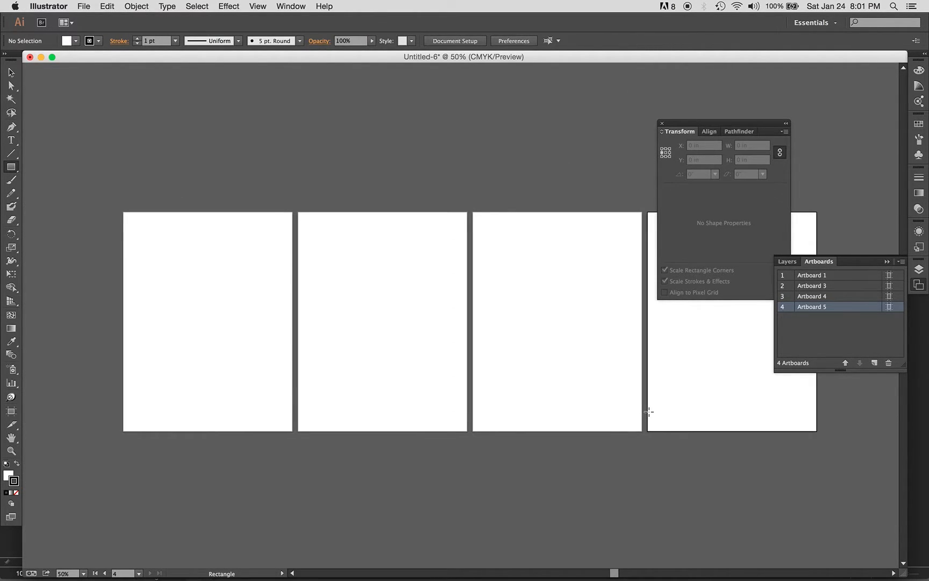
pyautogui.hscroll(3, 649, 412)
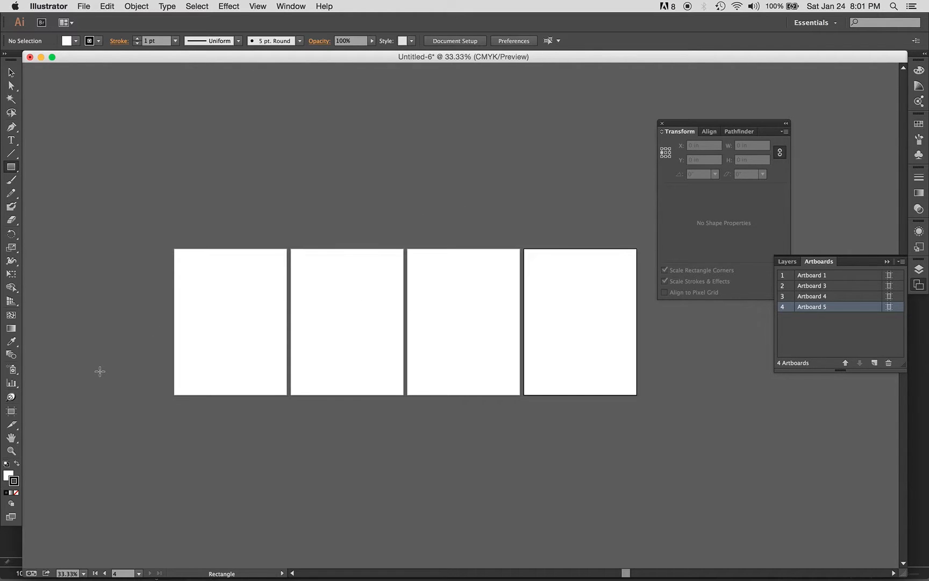
pyautogui.click(15, 413)
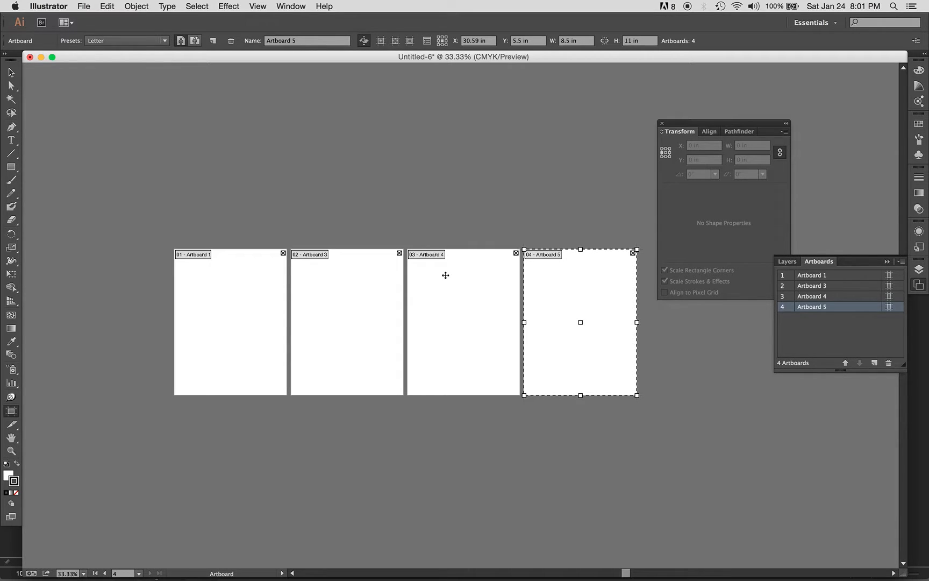
pyautogui.click(250, 309)
pyautogui.click(351, 312)
pyautogui.click(456, 296)
pyautogui.click(554, 312)
pyautogui.moveTo(570, 297); pyautogui.dragTo(222, 452)
# Enlarge the artboard in the lower row to about 14.36 in wide and 17.76 in high.
pyautogui.press('super+minus')
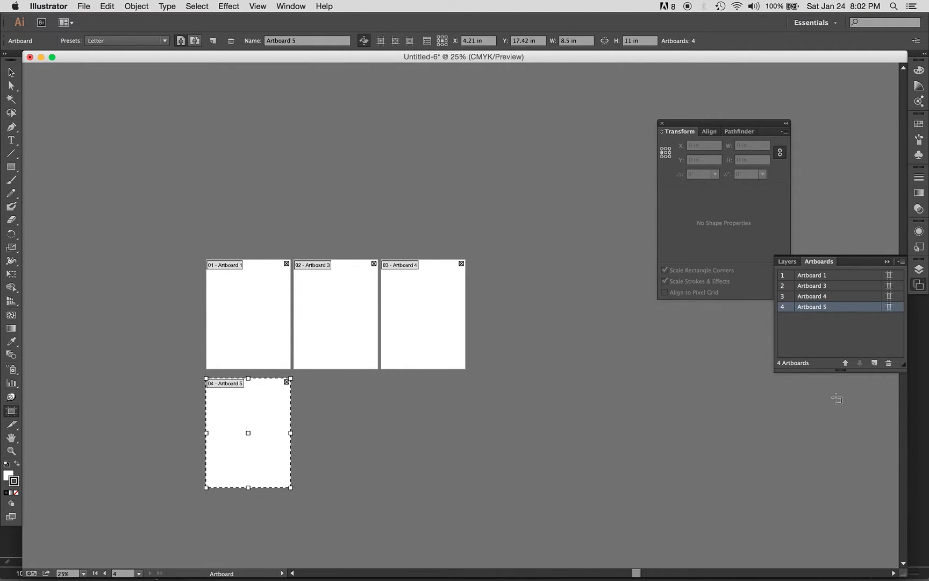
pyautogui.hscroll(15, 834, 394)
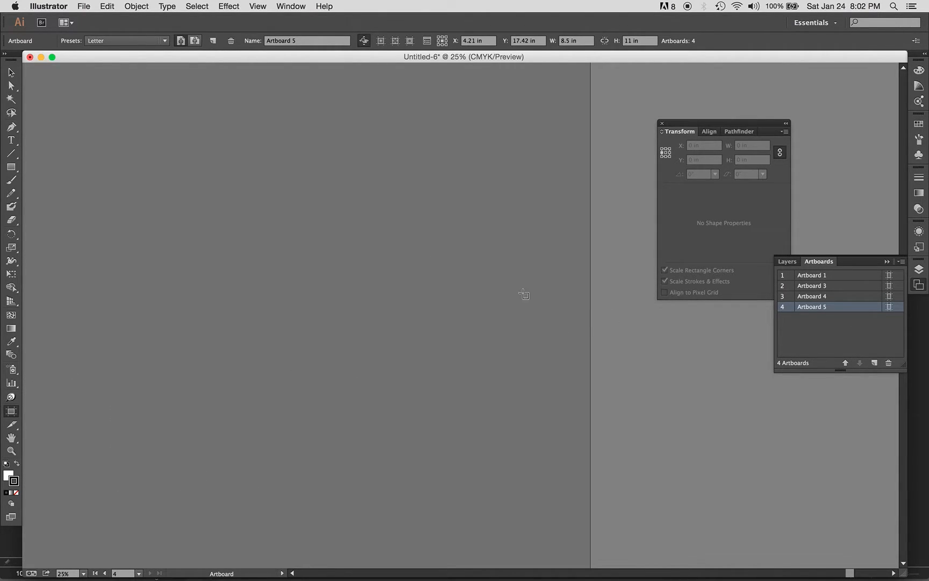
pyautogui.hscroll(-15, 482, 385)
pyautogui.hscroll(-10, 482, 384)
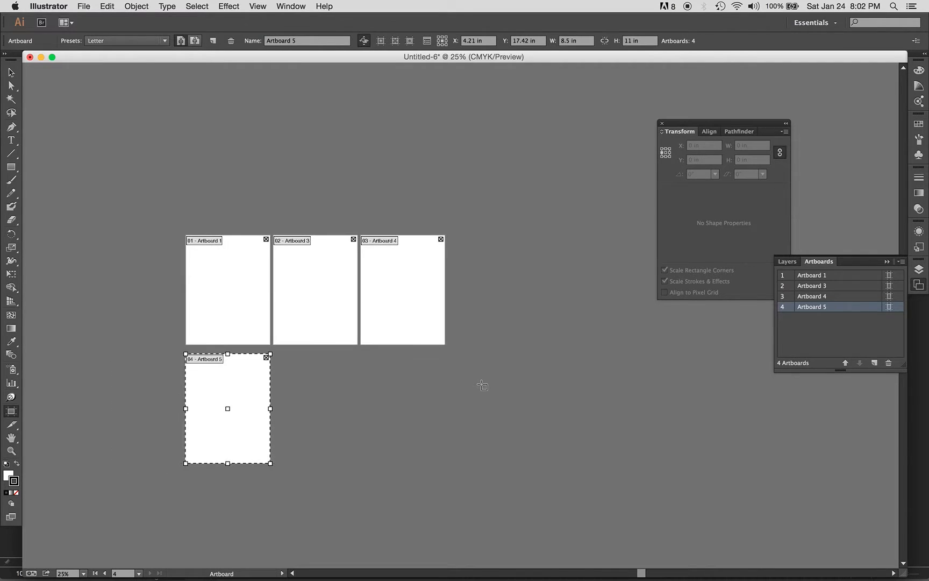
pyautogui.scroll(-3, 420, 404)
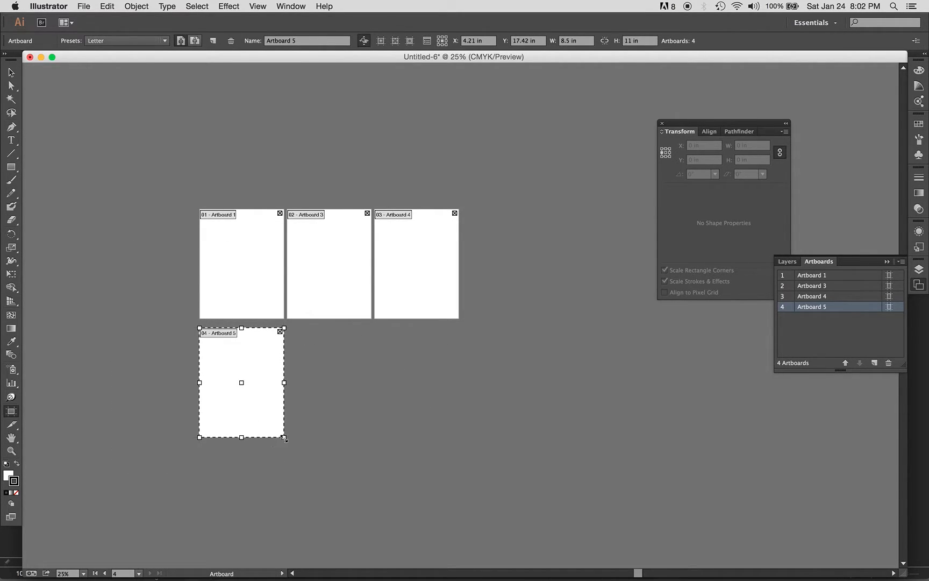
pyautogui.moveTo(284, 437); pyautogui.dragTo(342, 504)
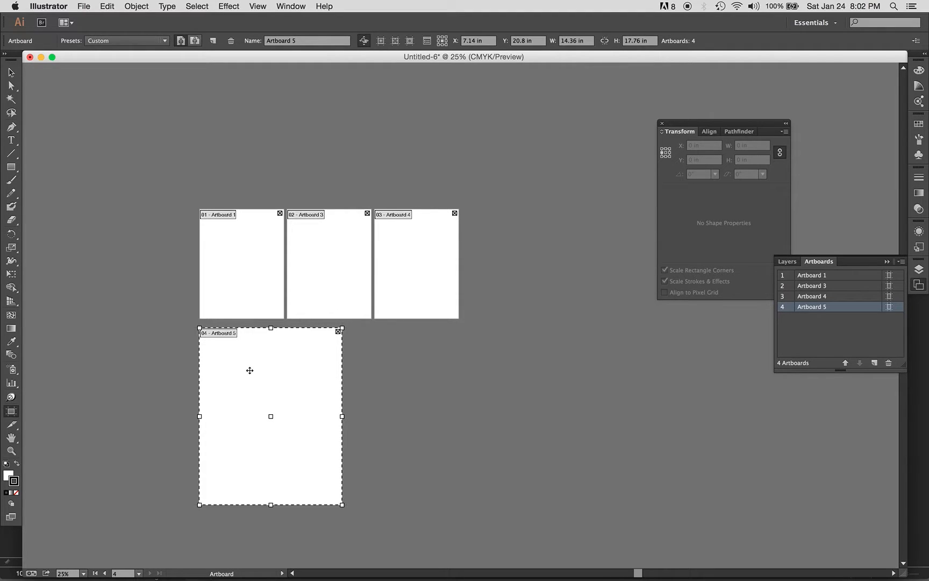
# Apply the Tabloid preset to the artboard in the lower row and switch it to landscape orientation.
pyautogui.click(129, 41)
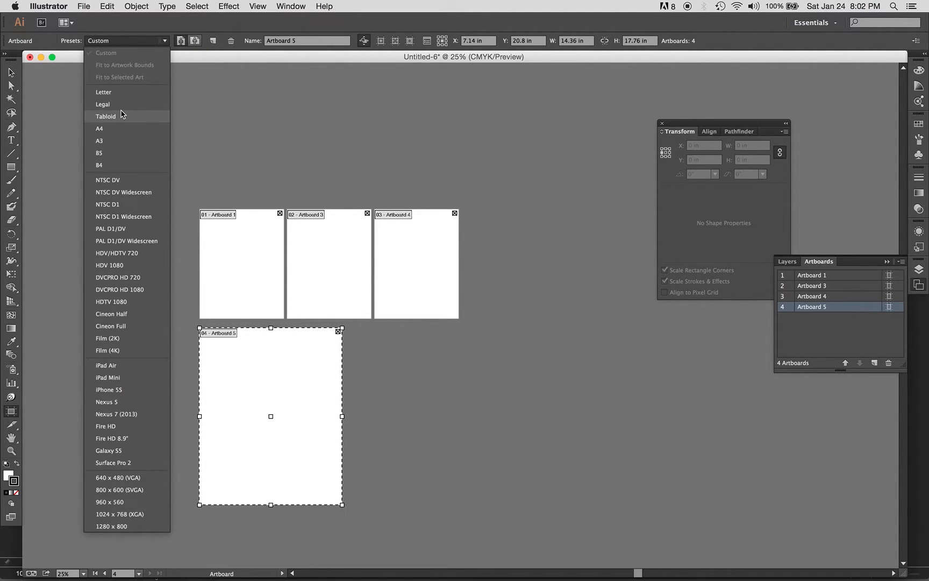
pyautogui.click(122, 115)
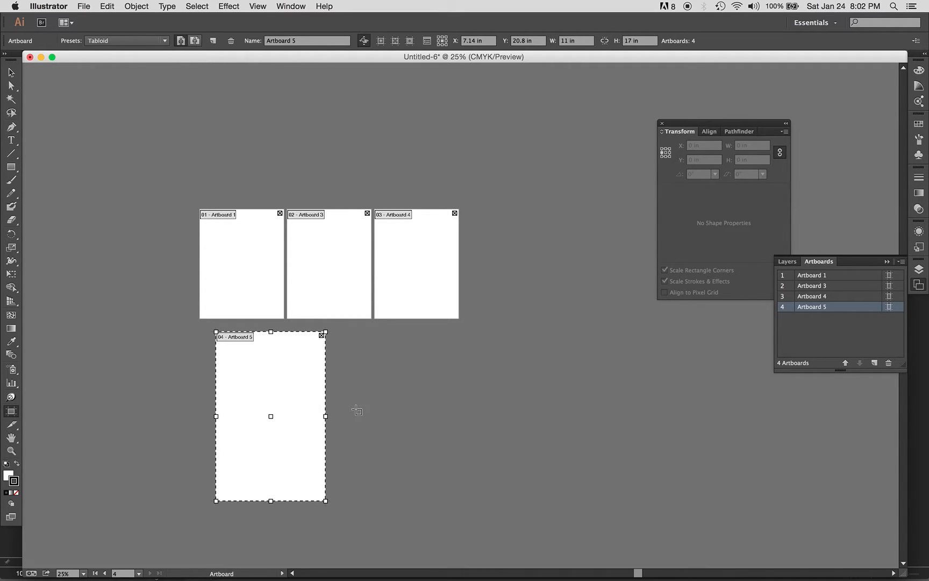
pyautogui.click(195, 41)
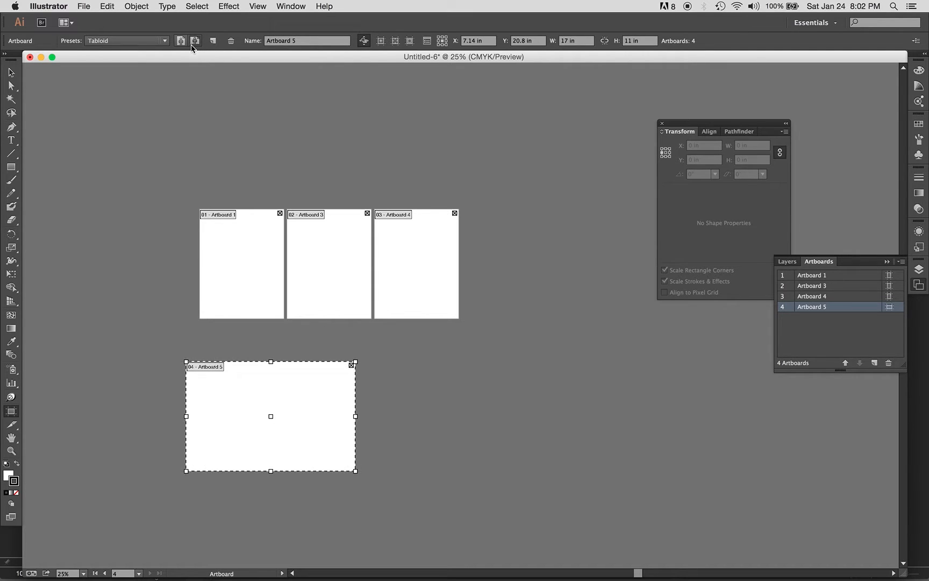
# Change the lower artboard to the Letter preset and move it up beneath the first artboard, to about X 5.7 in, Y 16.41 in.
pyautogui.click(150, 45)
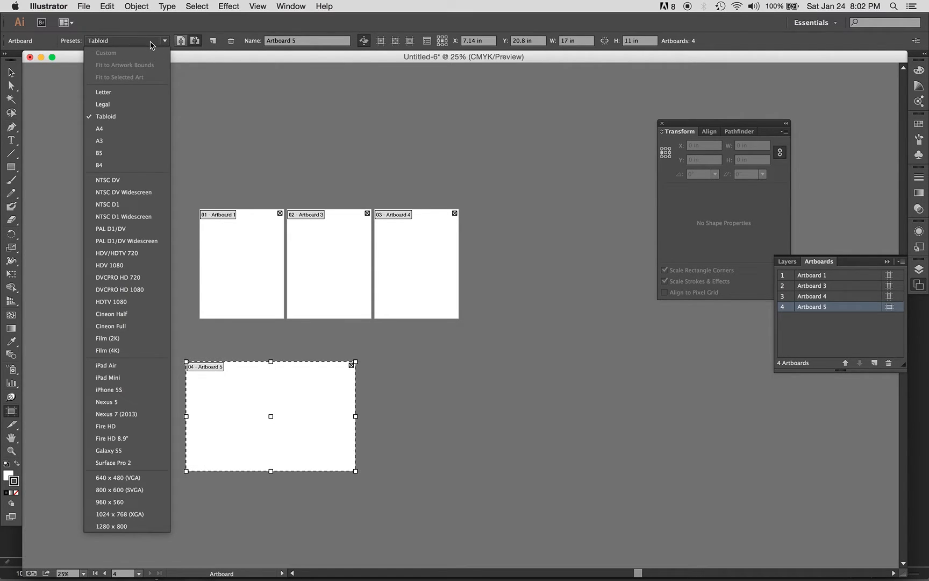
pyautogui.click(140, 97)
pyautogui.moveTo(300, 403); pyautogui.dragTo(287, 364)
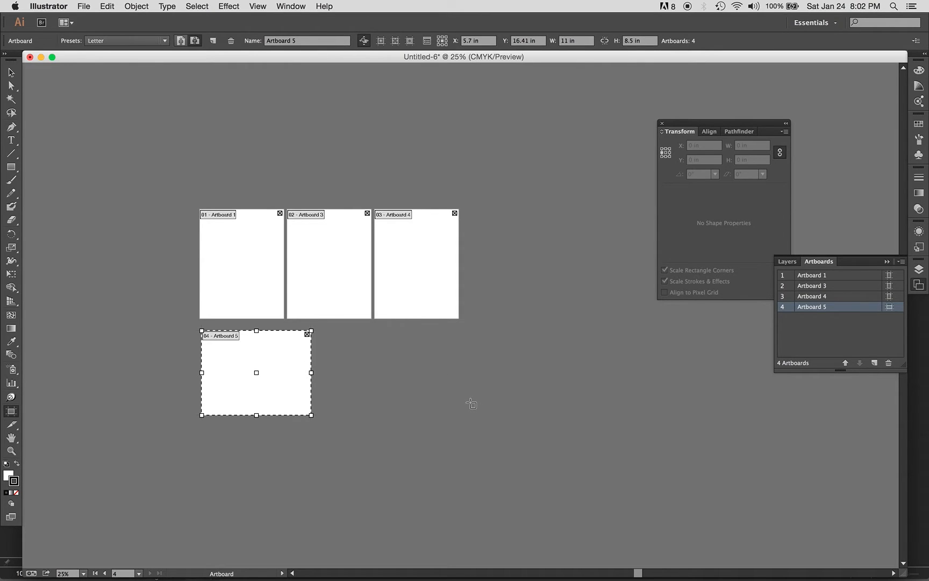
# Select the three upper-row artboards one after another, from Artboard 4 through Artboard 3 to Artboard 1.
pyautogui.click(429, 265)
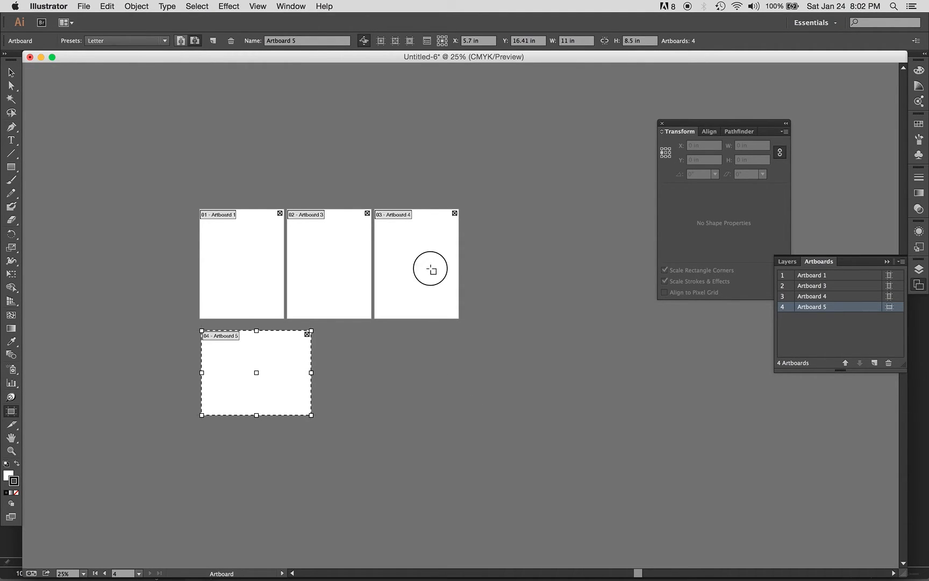
pyautogui.click(315, 263)
pyautogui.click(259, 260)
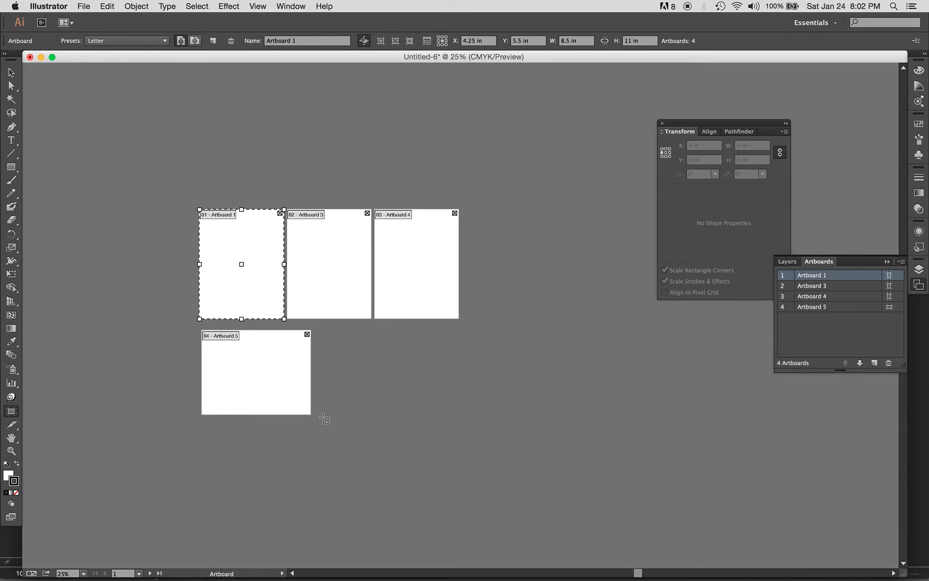